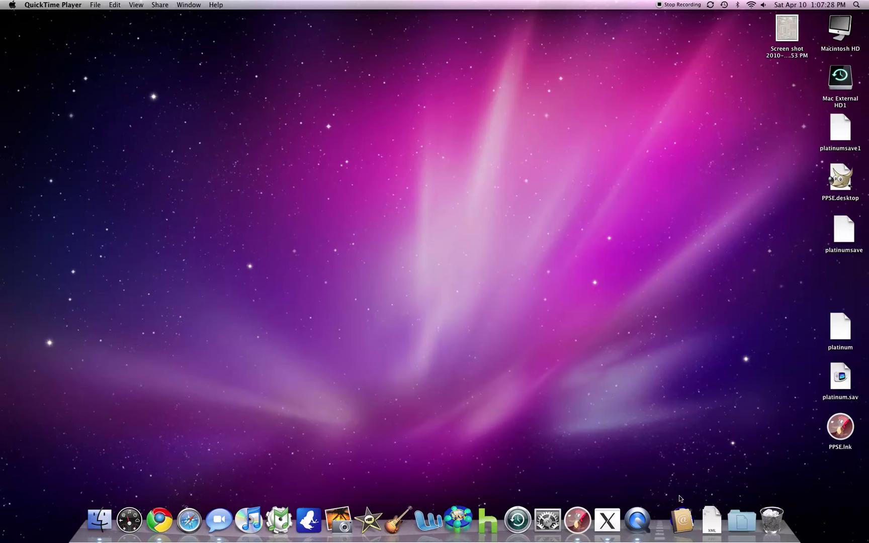
- Browse the list of installed applications, then close it without launching anything
{"action": "left_click", "coordinate": [684, 514]}
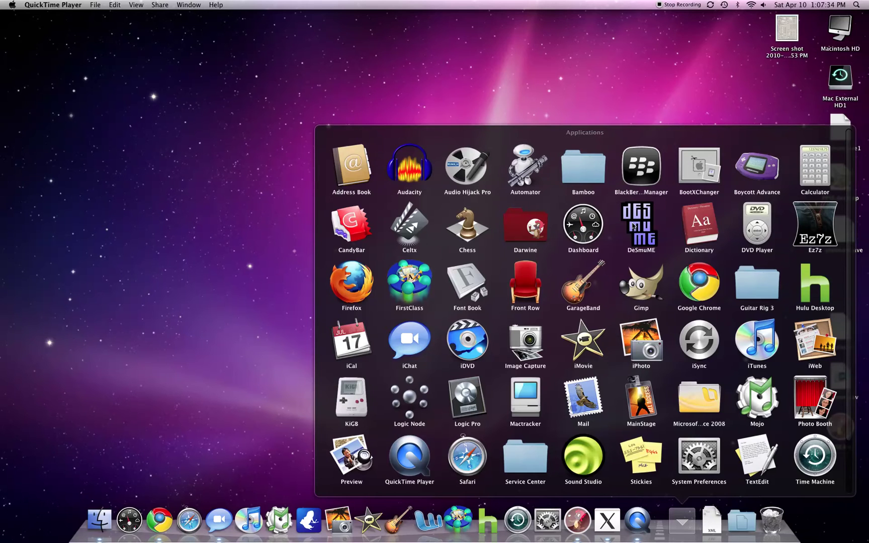
{"action": "left_click", "coordinate": [253, 235]}
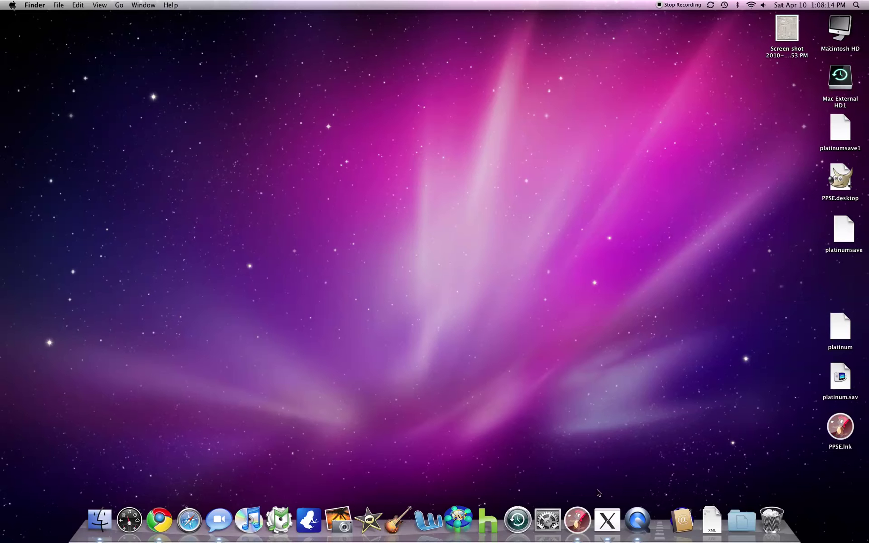
{"action": "left_click", "coordinate": [681, 520]}
{"action": "scroll", "coordinate": [501, 417], "scroll_direction": "down", "scroll_amount": 3}
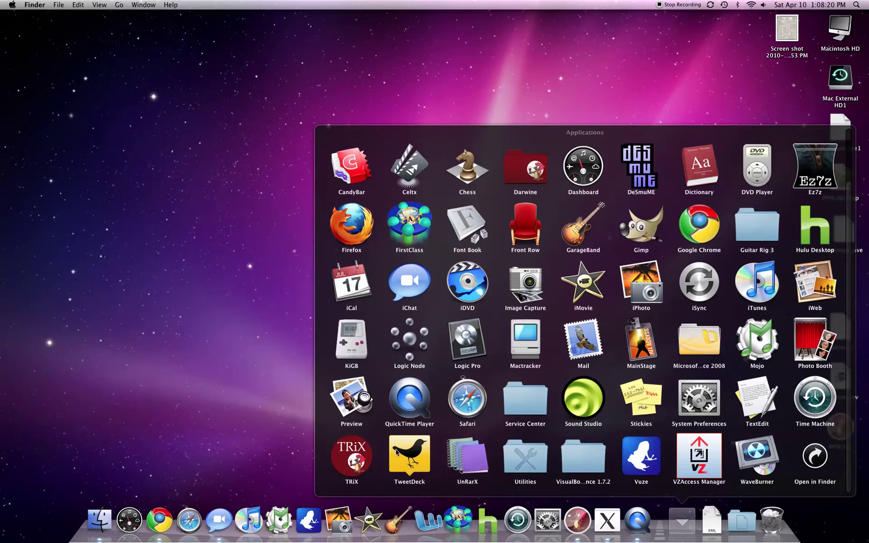
{"action": "scroll", "coordinate": [399, 452], "scroll_direction": "up", "scroll_amount": 3}
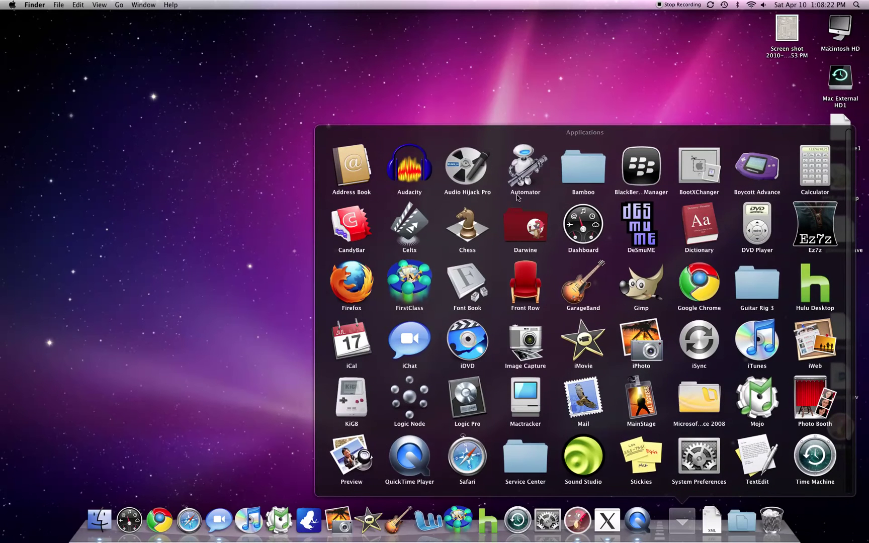
{"action": "left_click", "coordinate": [160, 230]}
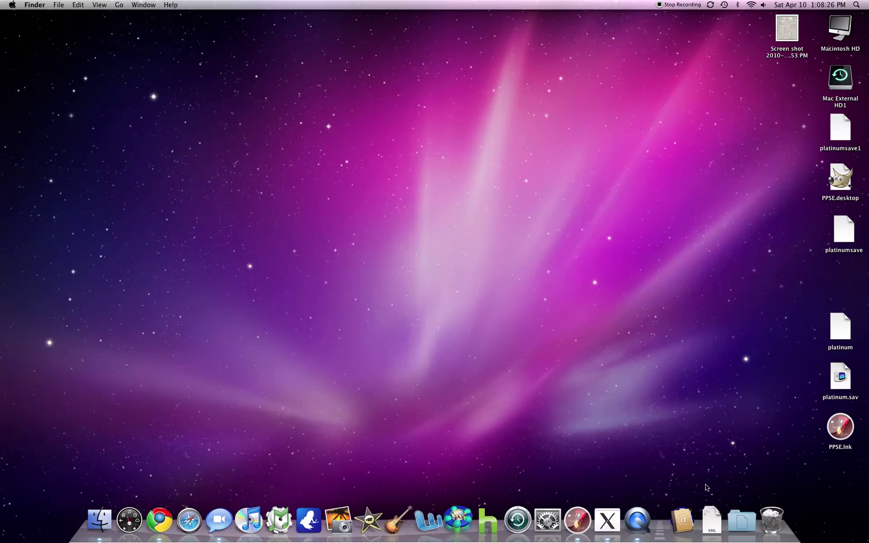
- Look through the Downloads folder and the Utilities applications, closing each view
{"action": "left_click", "coordinate": [710, 517]}
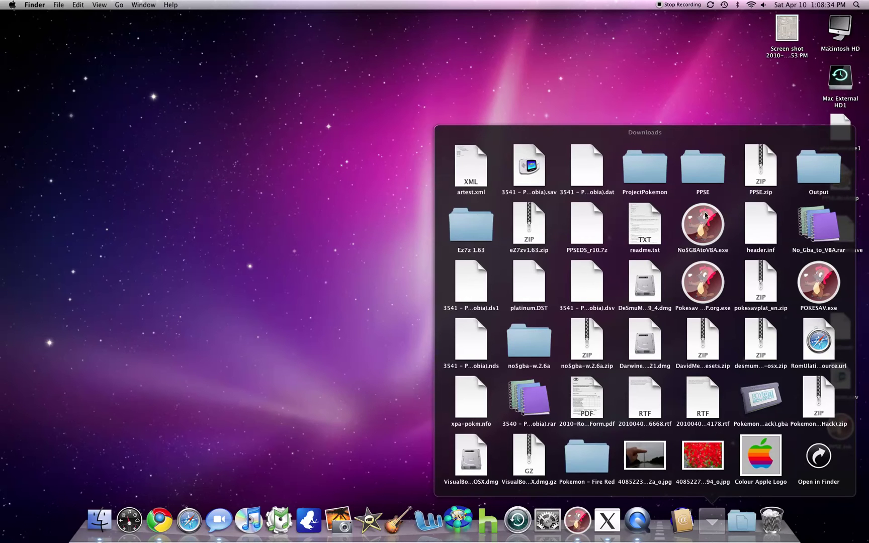
{"action": "left_click", "coordinate": [370, 254]}
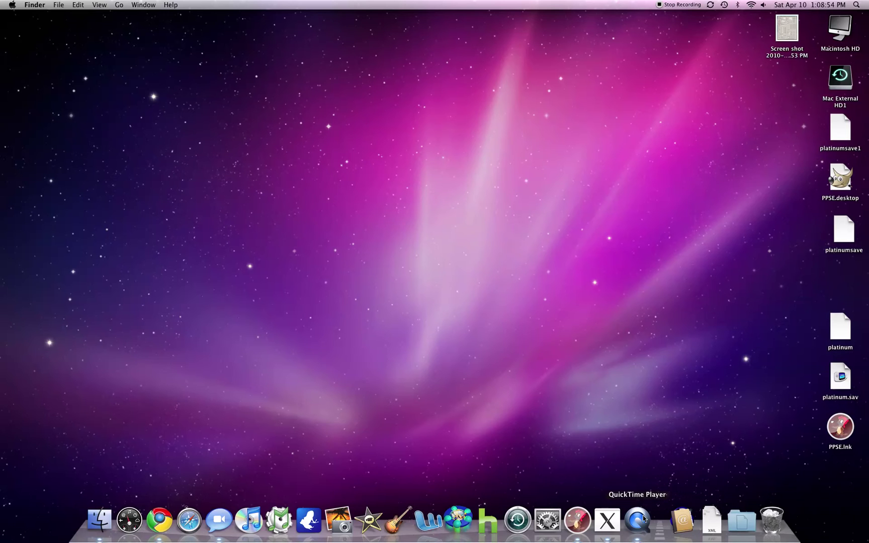
{"action": "left_click", "coordinate": [682, 520]}
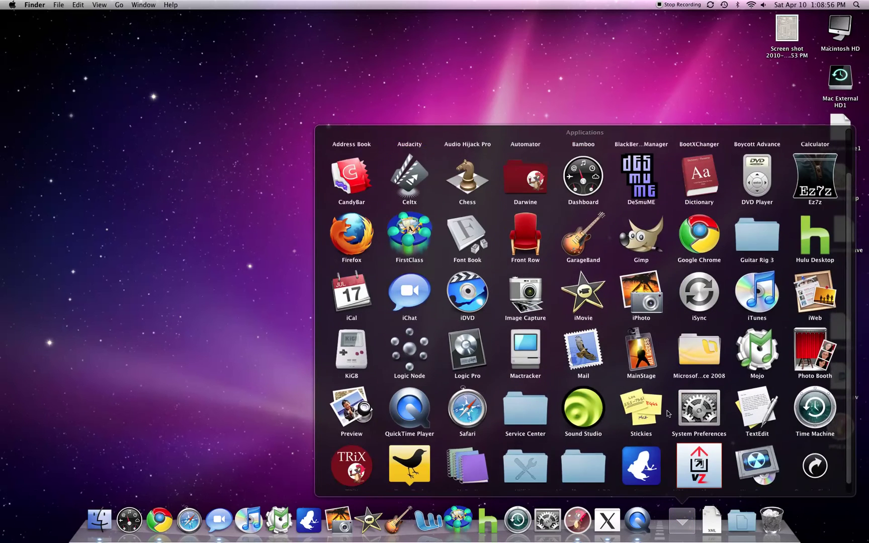
{"action": "scroll", "coordinate": [668, 413], "scroll_direction": "down", "scroll_amount": 1}
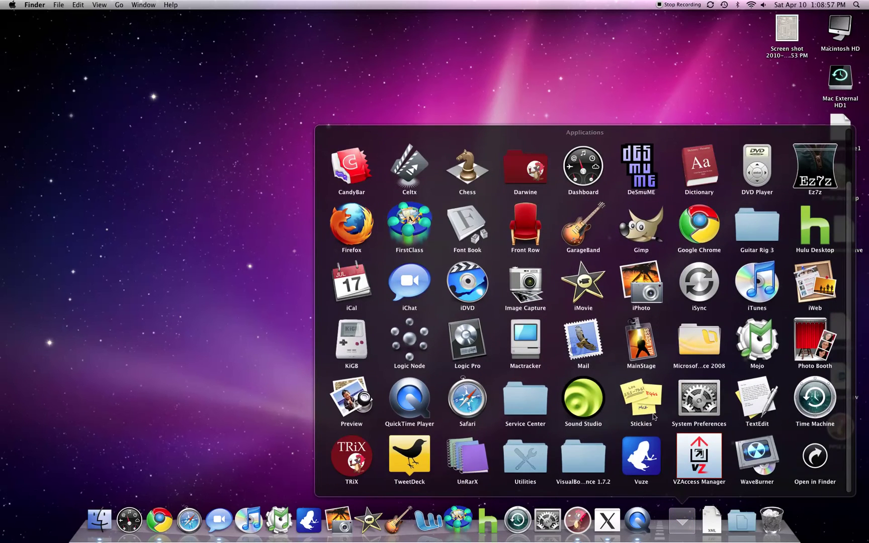
{"action": "left_click", "coordinate": [543, 458]}
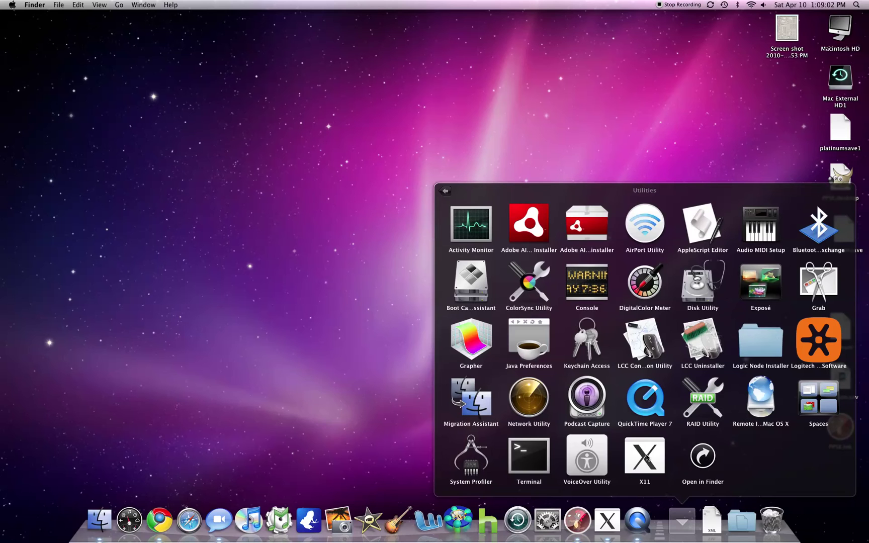
{"action": "left_click", "coordinate": [341, 375]}
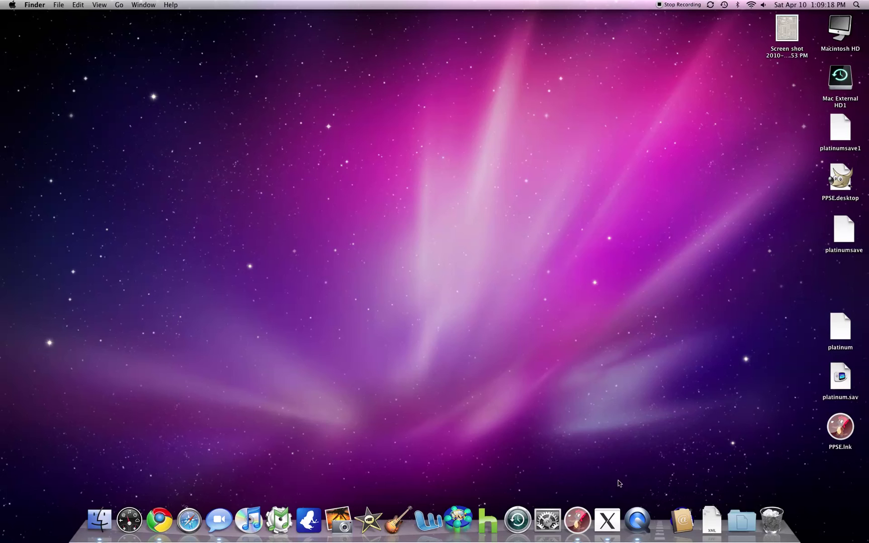
- Run NO$GBA.EXE from the no$gba-w.2.6a folder and load the Pokemon Platinum ROM
{"action": "left_click", "coordinate": [712, 516]}
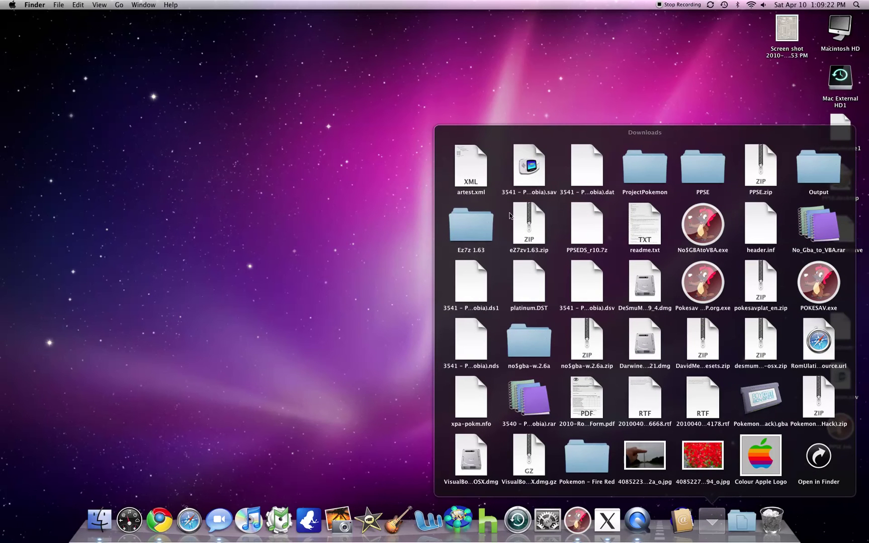
{"action": "left_click", "coordinate": [544, 346]}
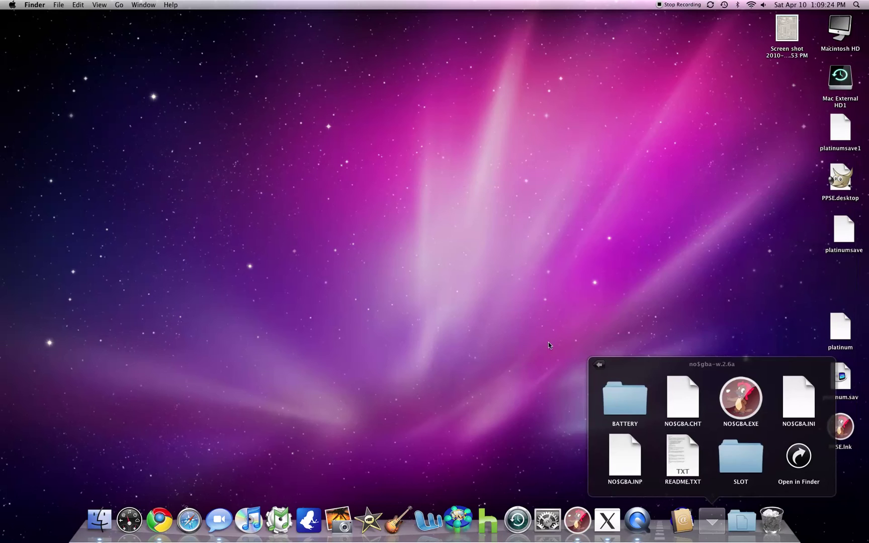
{"action": "left_click", "coordinate": [730, 395]}
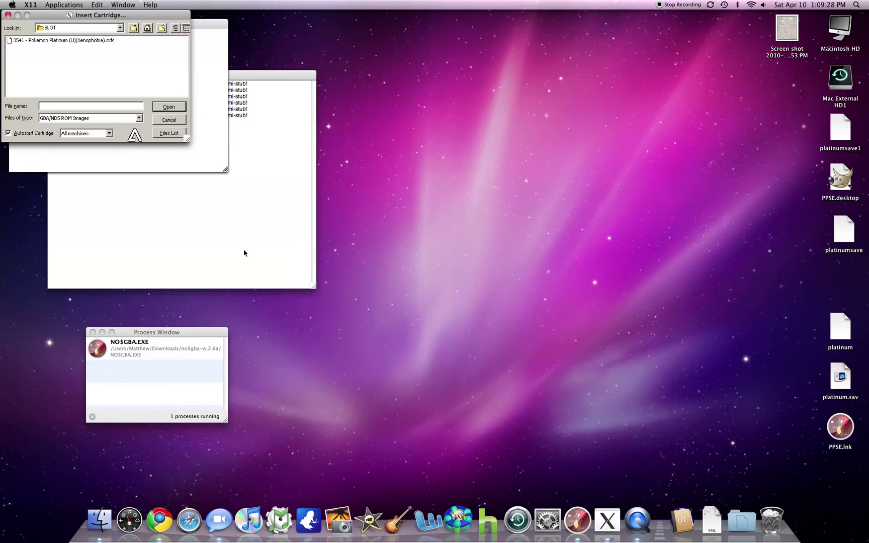
{"action": "left_click_drag", "start_coordinate": [76, 15], "coordinate": [424, 152]}
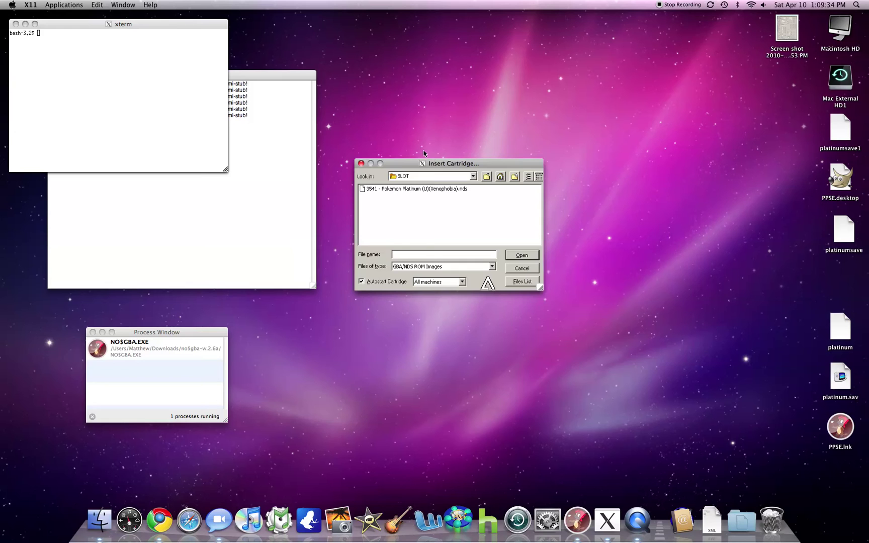
{"action": "left_click", "coordinate": [408, 190]}
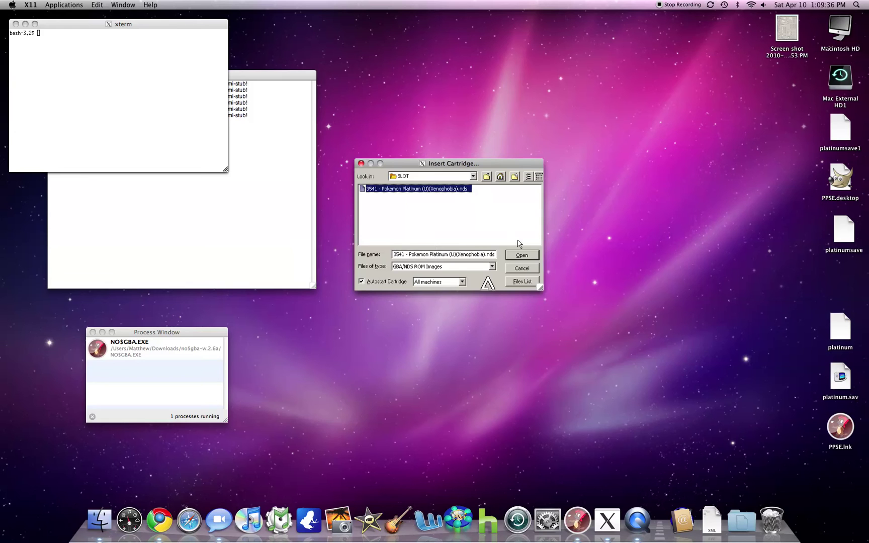
{"action": "left_click", "coordinate": [523, 255]}
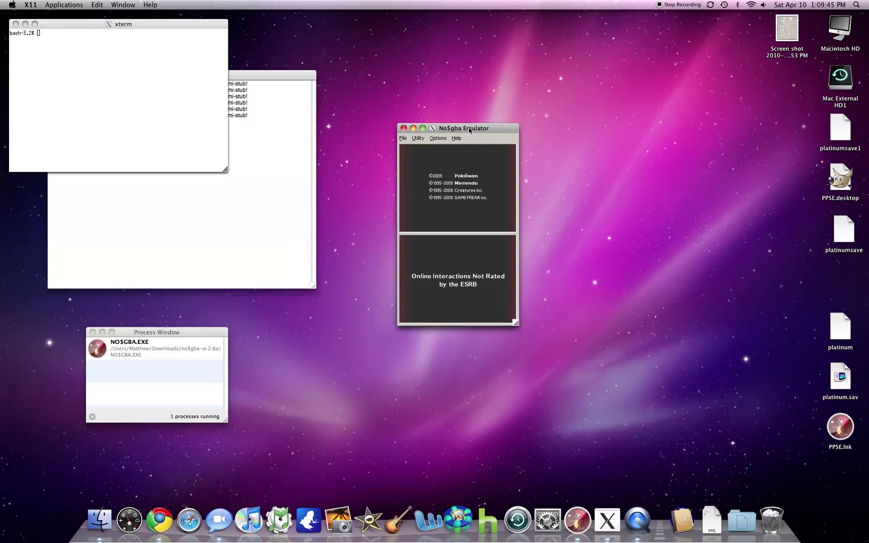
- Check the Utility and File menus, then move through the Platinum start menu to Nintendo WFC Settings
{"action": "left_click", "coordinate": [419, 138]}
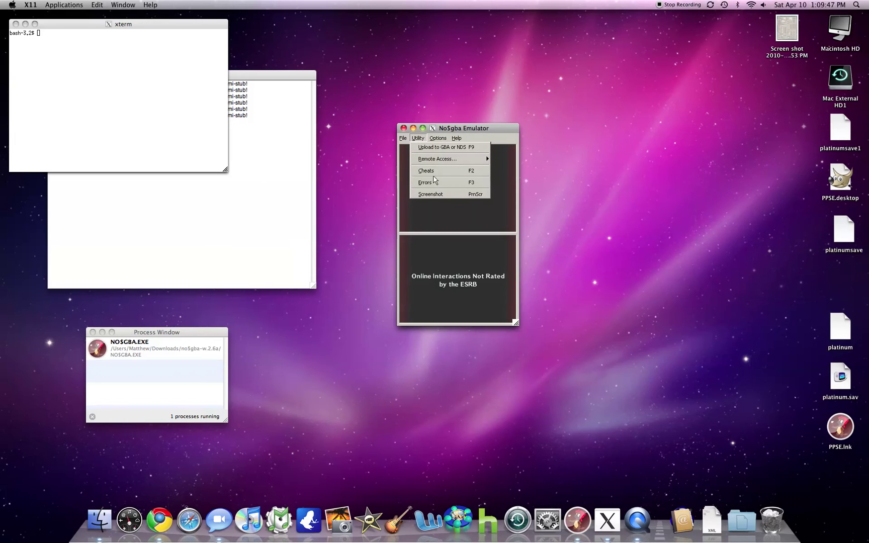
{"action": "mouse_move", "coordinate": [403, 139]}
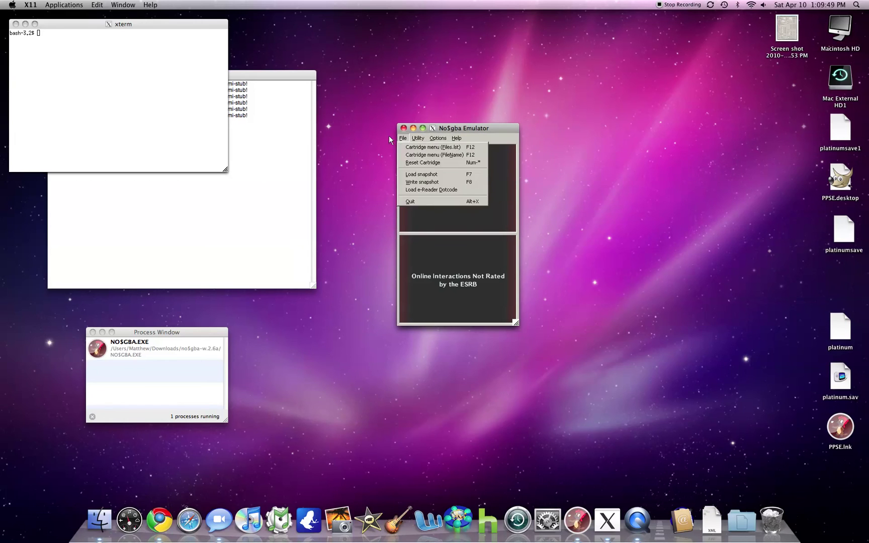
{"action": "left_click", "coordinate": [443, 160]}
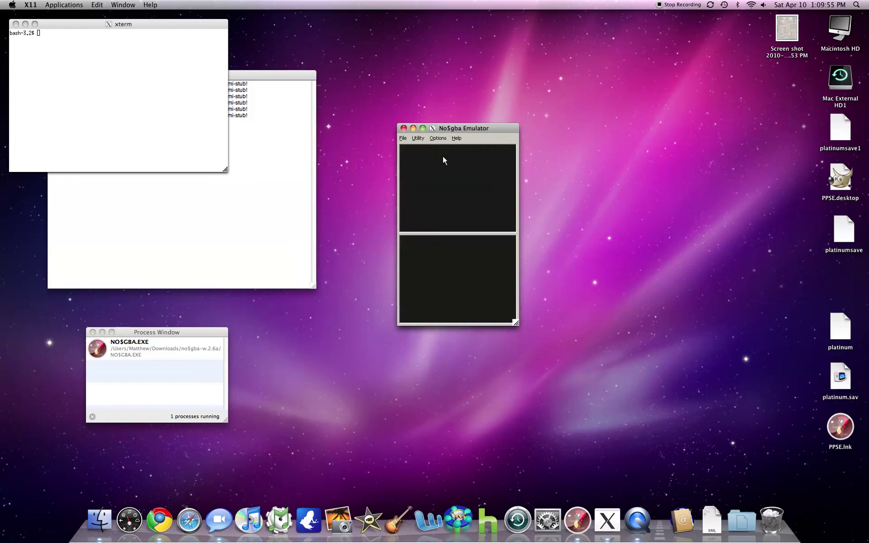
{"action": "key", "text": "Down"}
{"action": "key", "text": "Down"}
{"action": "key", "text": "Down"}
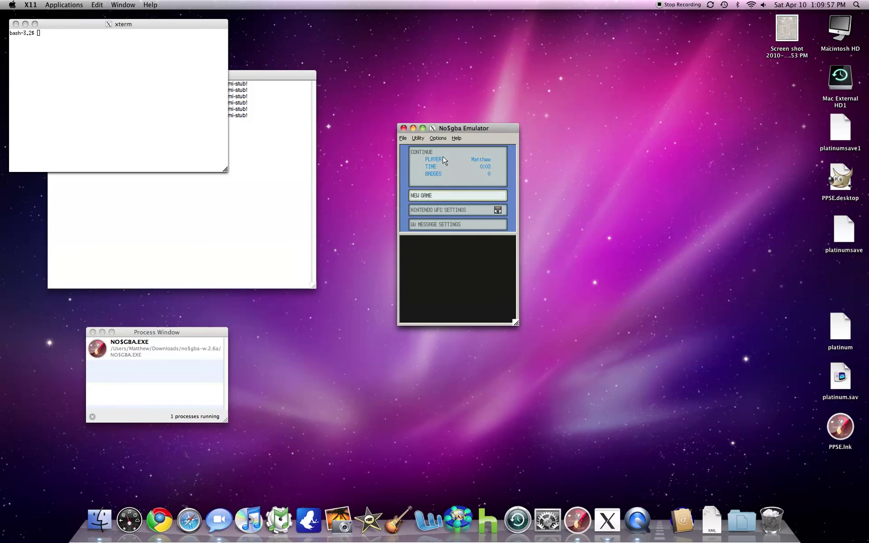
{"action": "key", "text": "Up"}
{"action": "key", "text": "Up"}
{"action": "key", "text": "Up"}
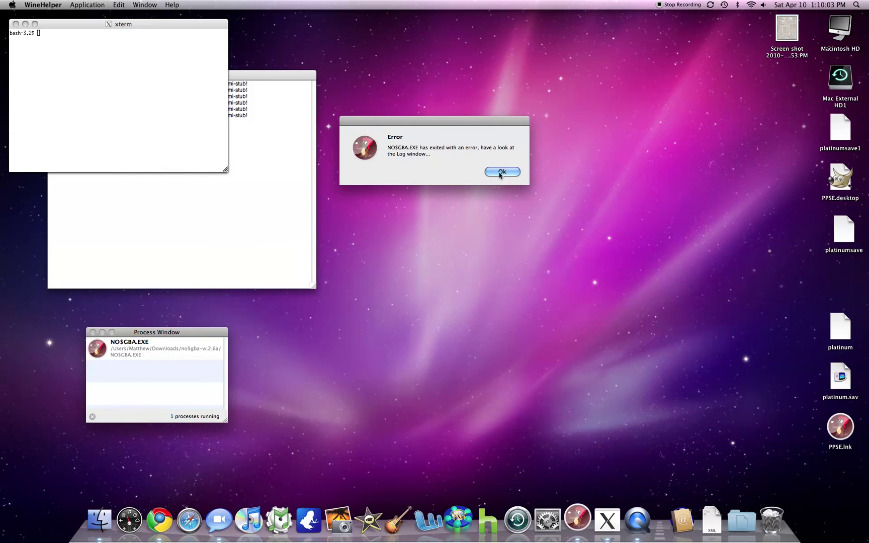
- Acknowledge the NO$GBA exit error and run Pokesav PLA - ENG - PP.org.exe from Downloads
{"action": "left_click", "coordinate": [501, 171]}
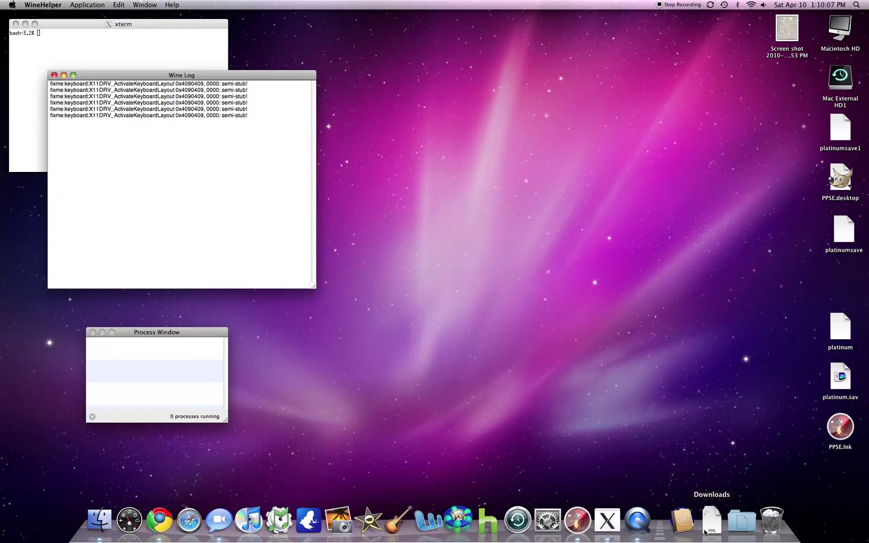
{"action": "left_click", "coordinate": [706, 533]}
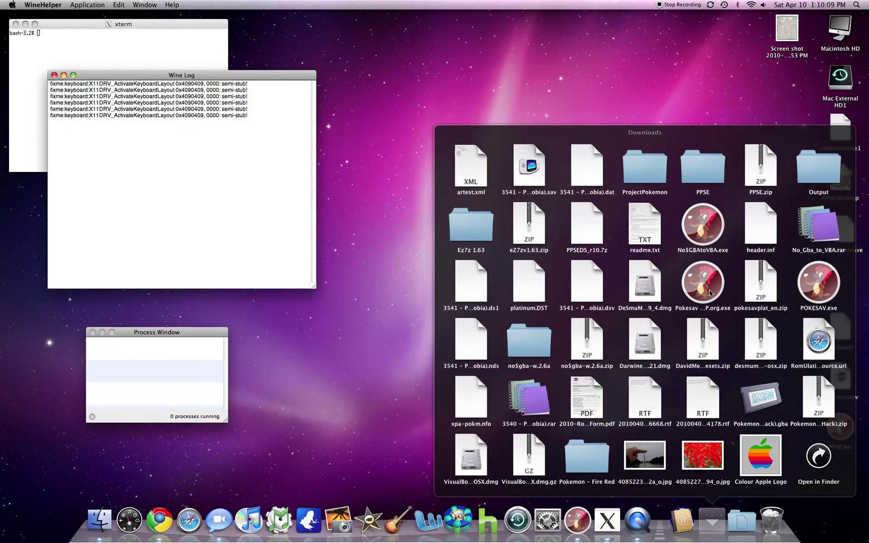
{"action": "left_click", "coordinate": [709, 293]}
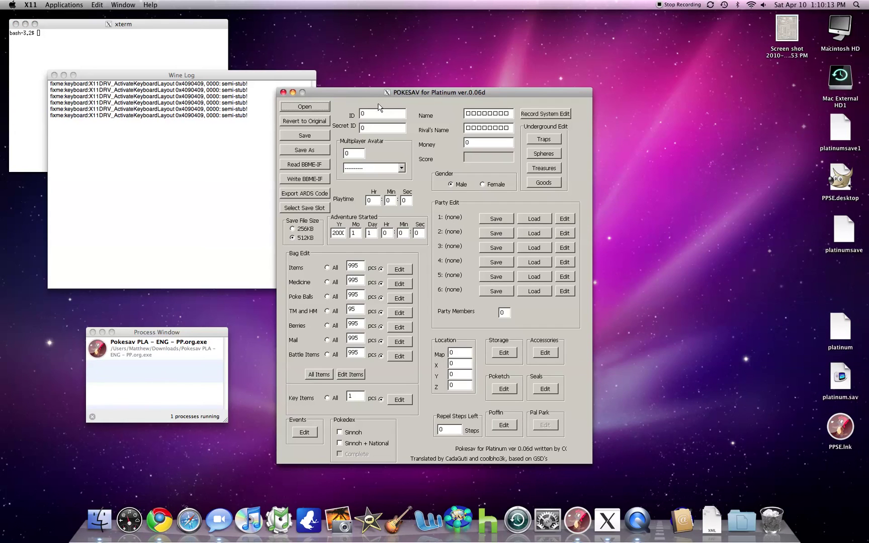
- Drag the POKESAV for Platinum ver.0.06d window by its title bar toward the upper left
{"action": "left_click_drag", "start_coordinate": [411, 95], "coordinate": [361, 67]}
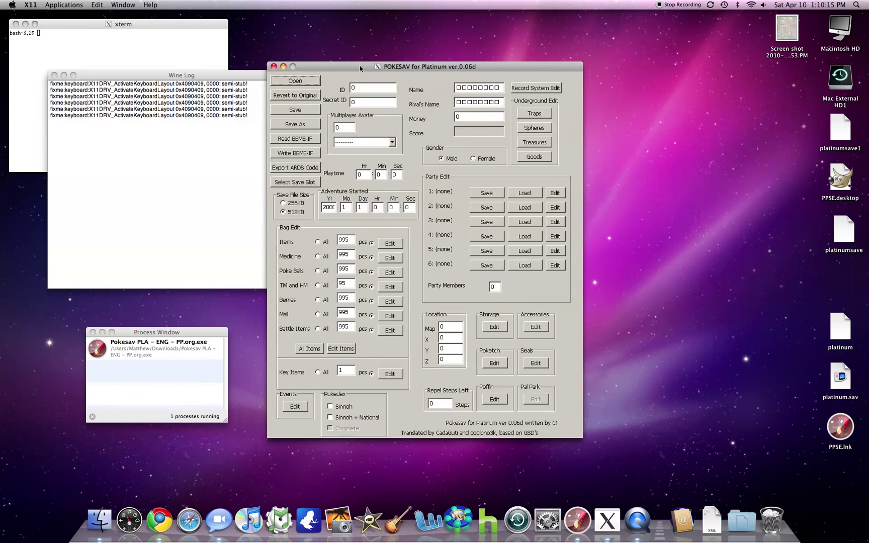